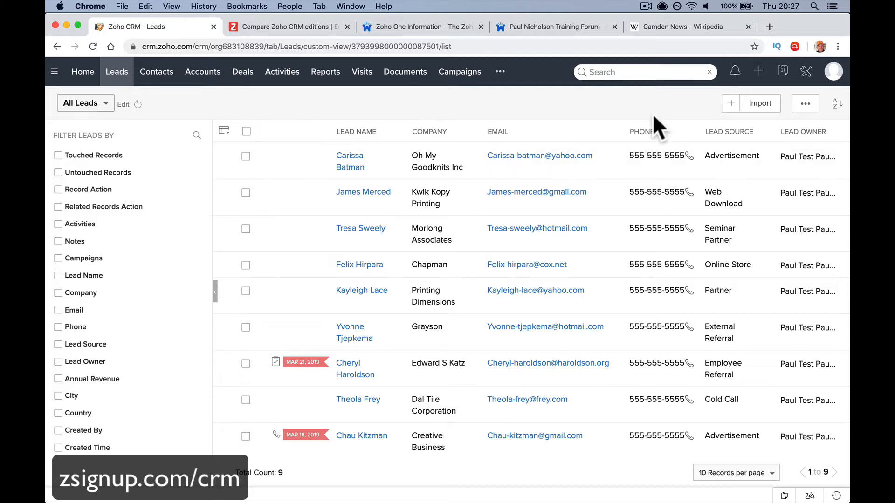
Start a new lead from the All Leads list using the Create Lead button
click(731, 103)
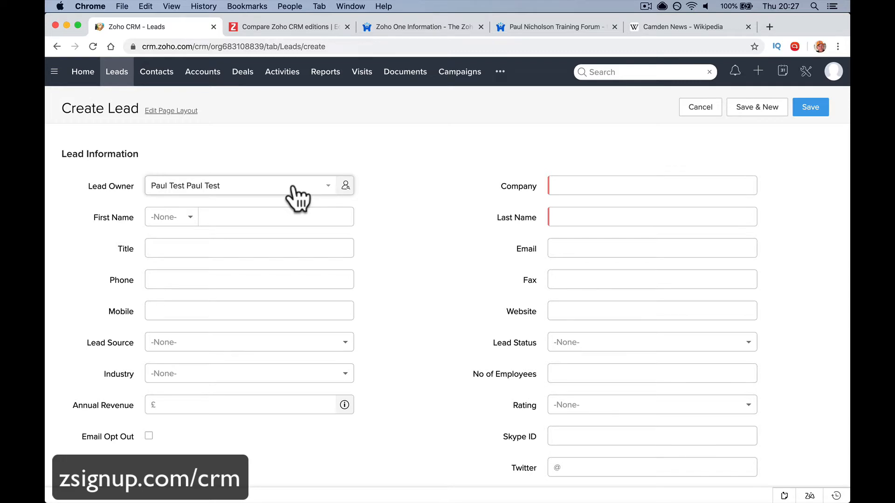
click(709, 28)
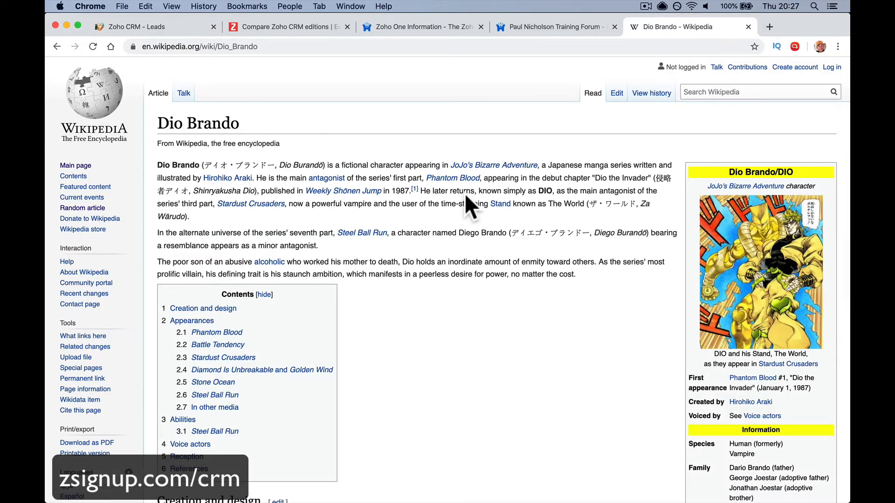
scroll(465, 194, left, 5)
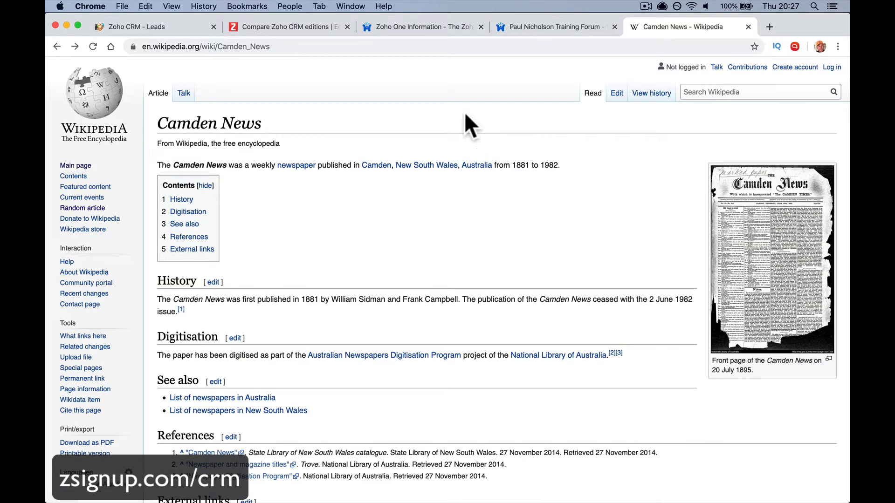
click(561, 26)
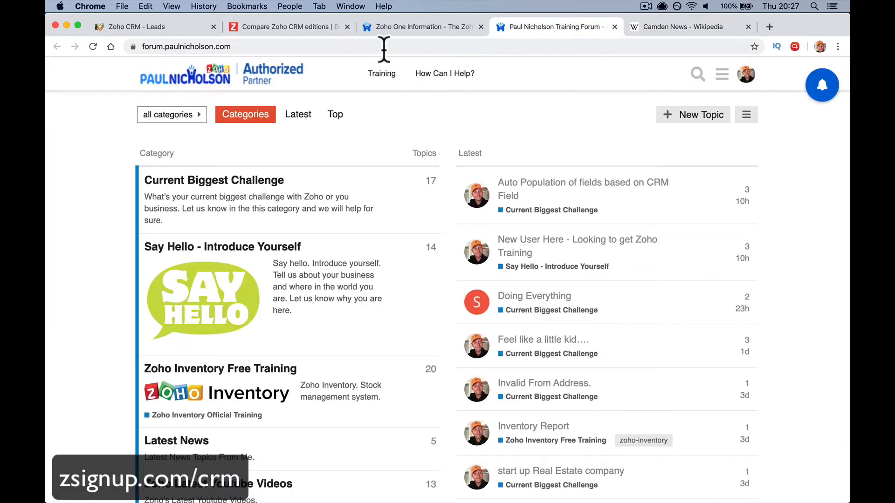
click(309, 26)
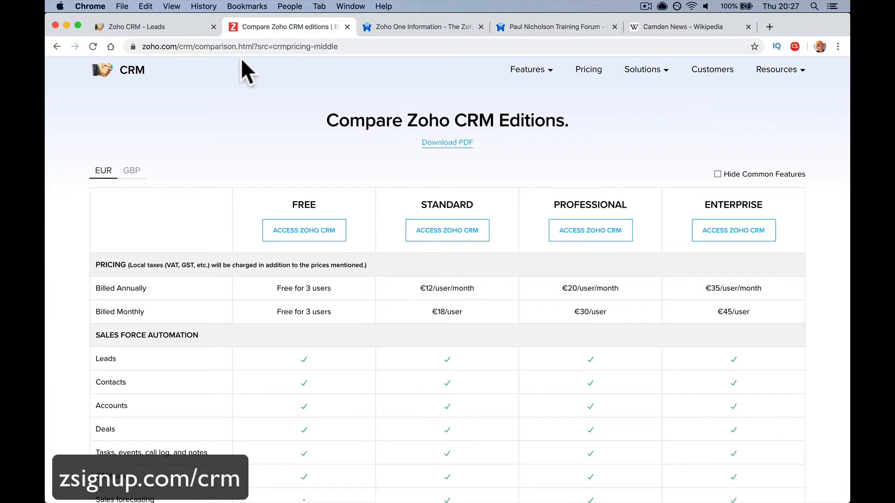
click(172, 26)
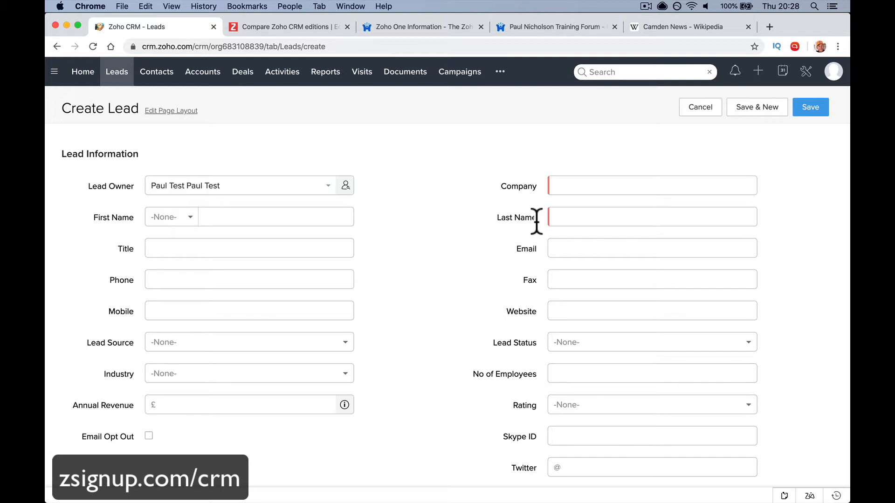
Enter company Camden News and the lead's first and last name, correcting the first name
click(587, 185)
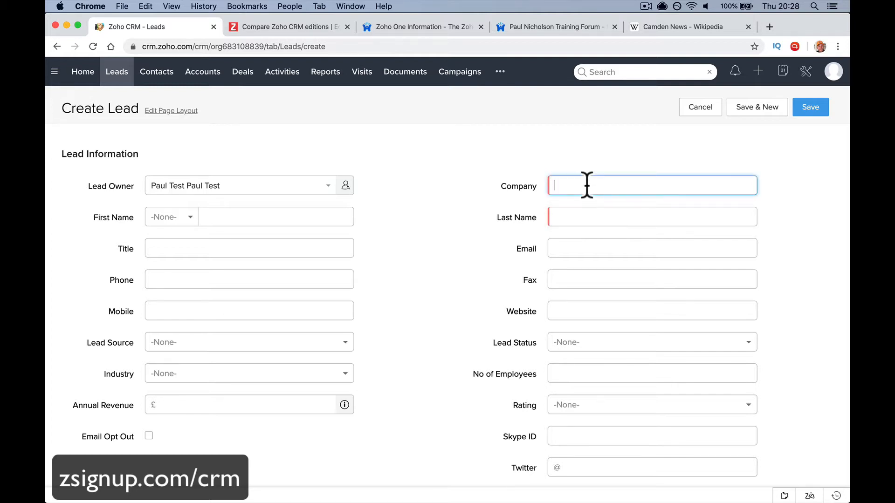
text(Camden )
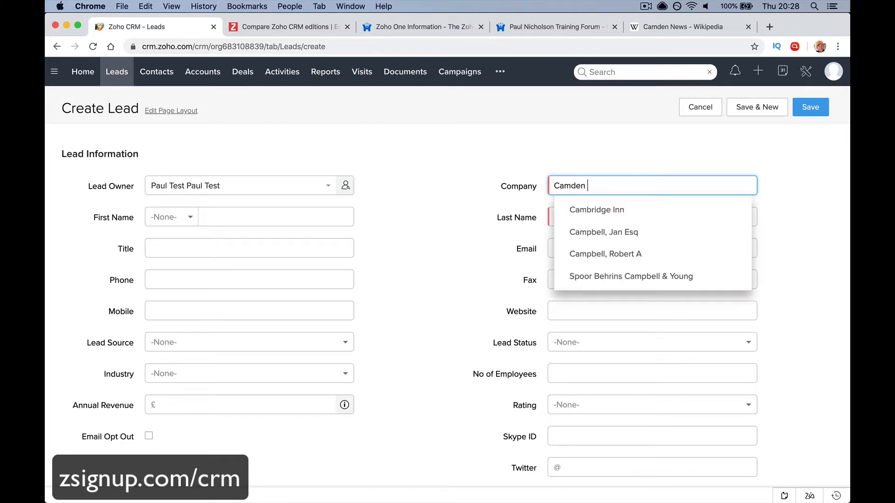
text(News)
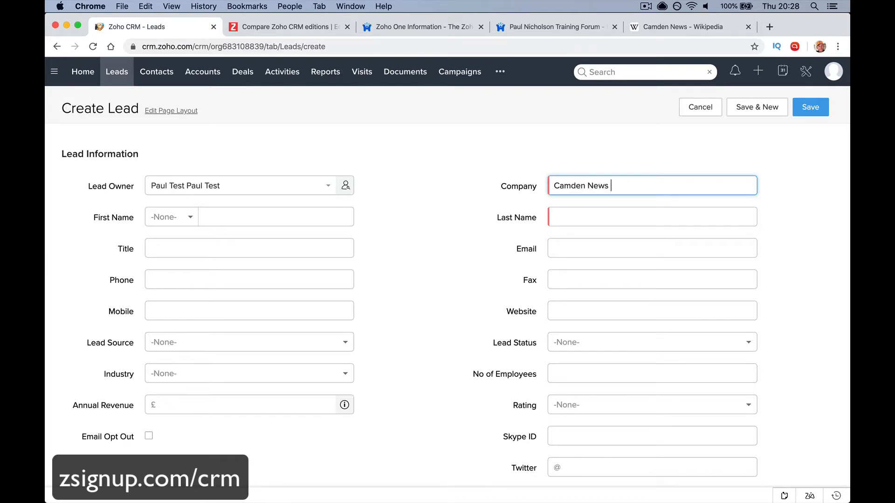
key(Tab)
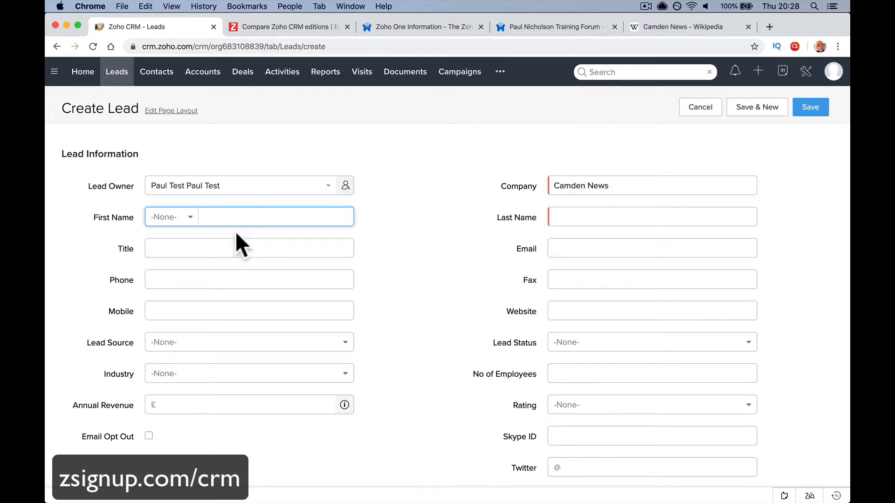
click(220, 208)
key(Tab)
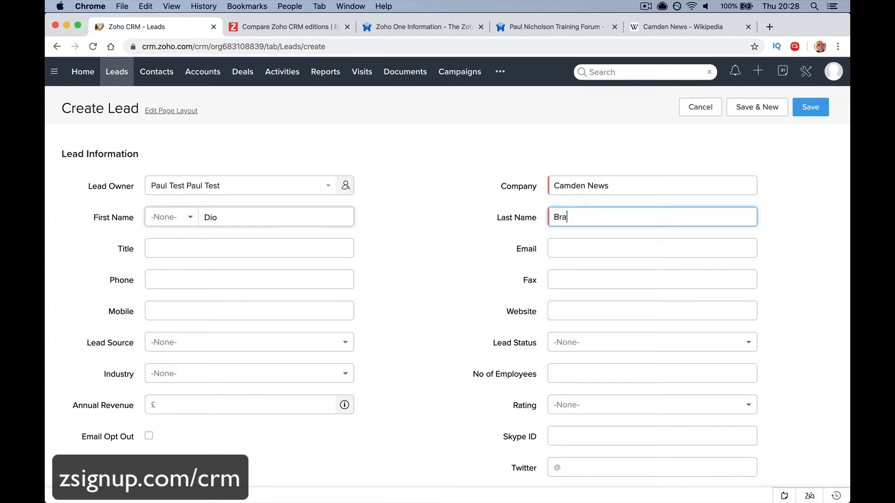
click(208, 219)
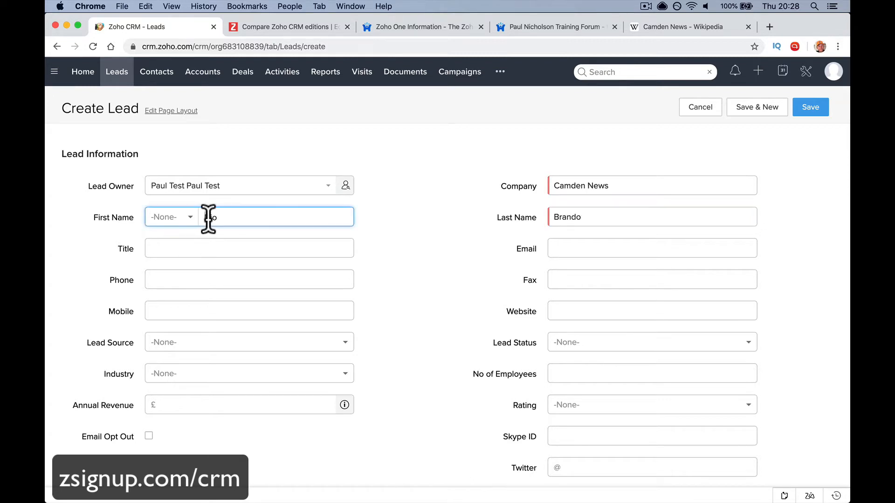
click(380, 266)
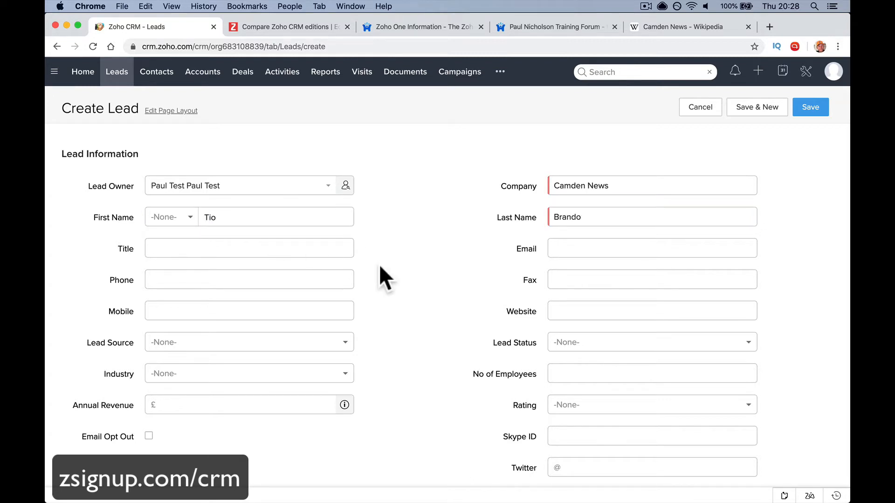
Set the lead's salutation to Mr
click(192, 223)
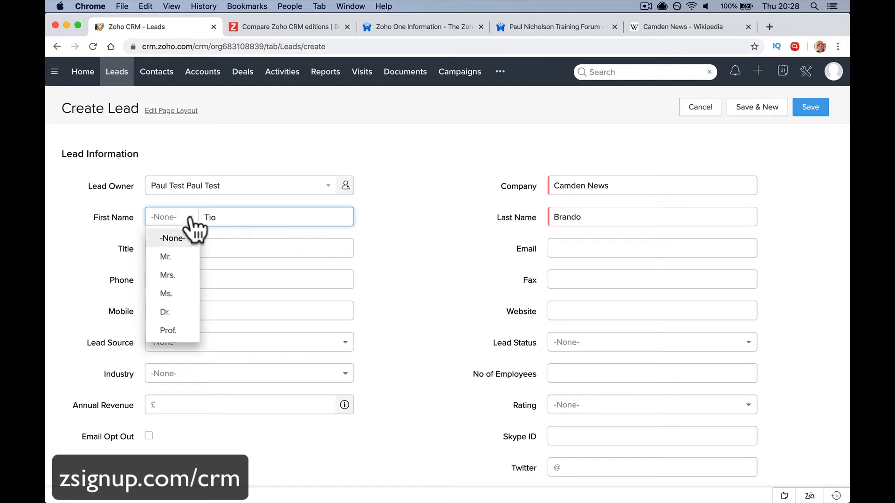
click(187, 256)
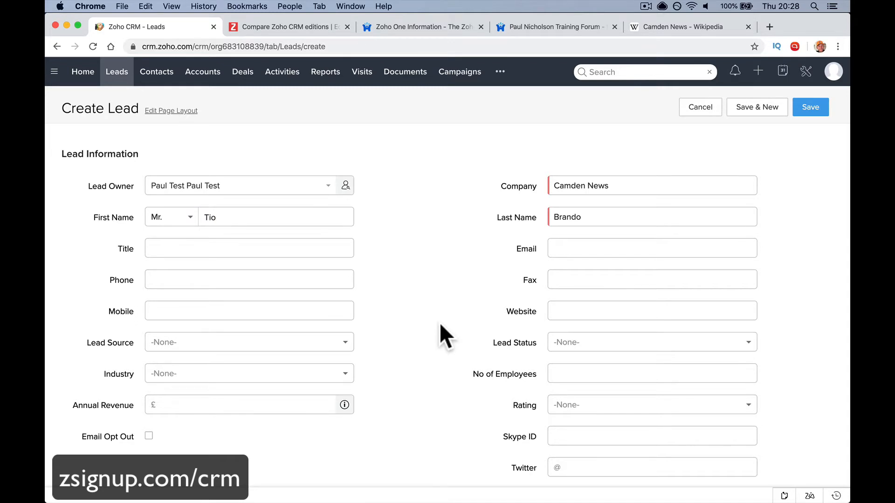
scroll(440, 323, down, 5)
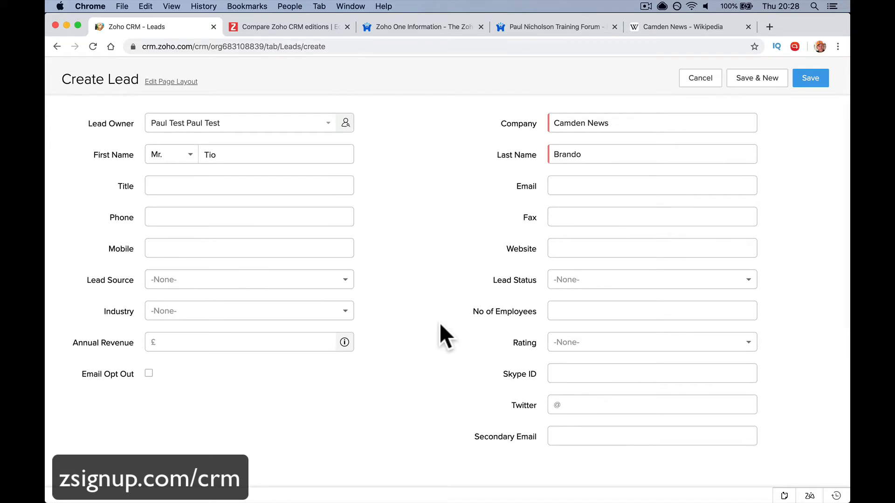
scroll(440, 322, down, 4)
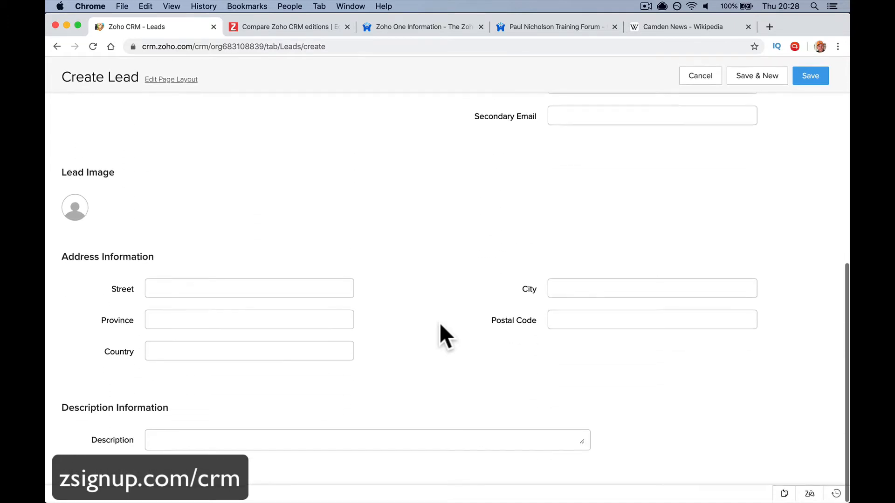
scroll(440, 322, up, 2)
scroll(437, 325, up, 9)
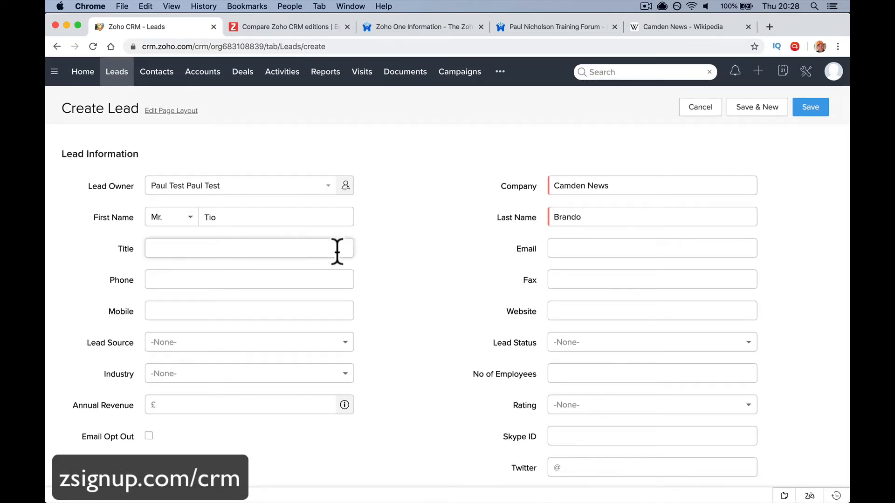
Give the lead the job title Manager
click(220, 248)
text(Manager)
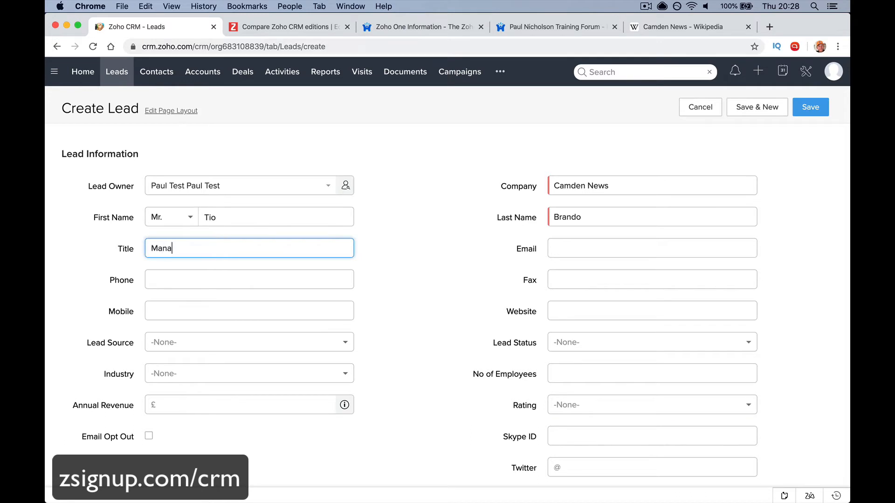
key(Tab)
scroll(268, 300, down, 3)
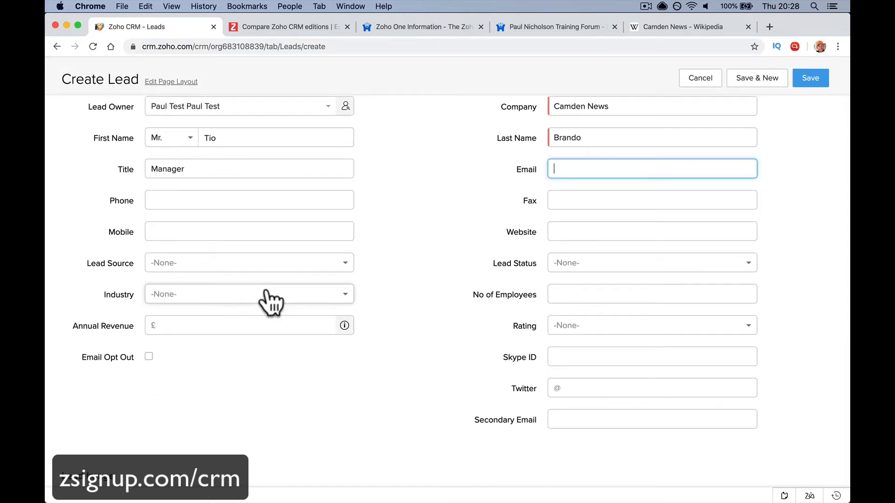
scroll(267, 291, down, 2)
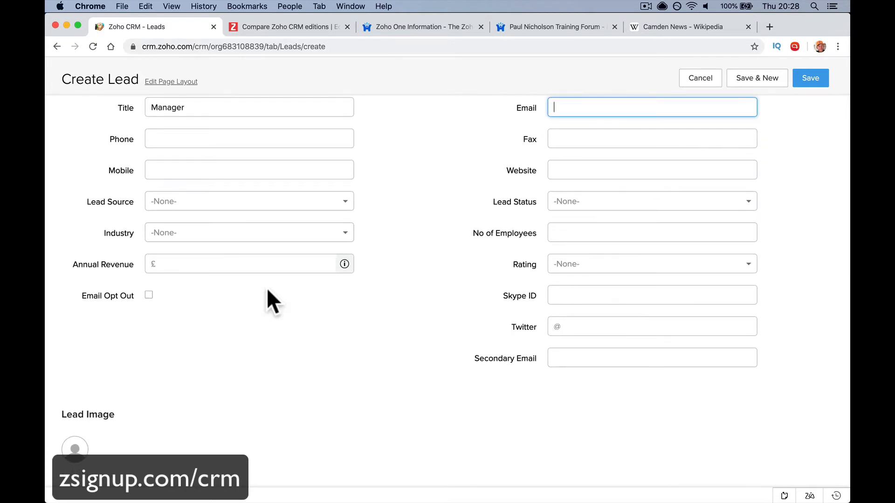
scroll(268, 290, down, 3)
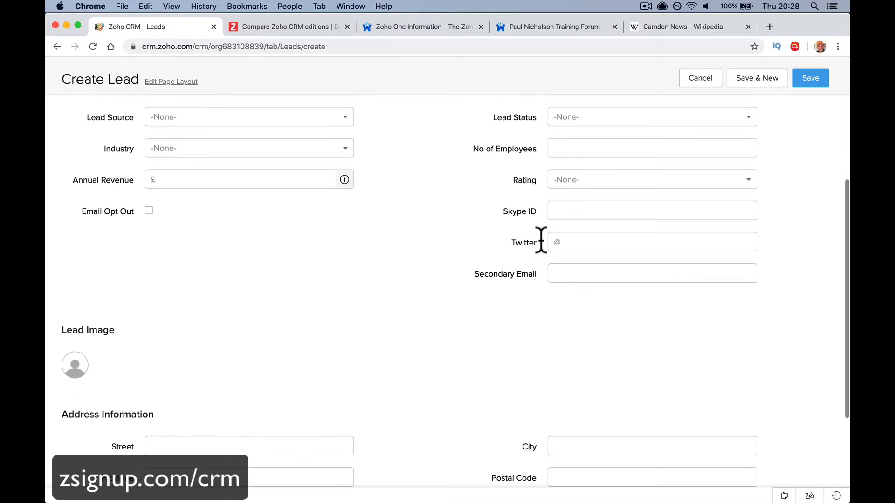
scroll(541, 241, up, 5)
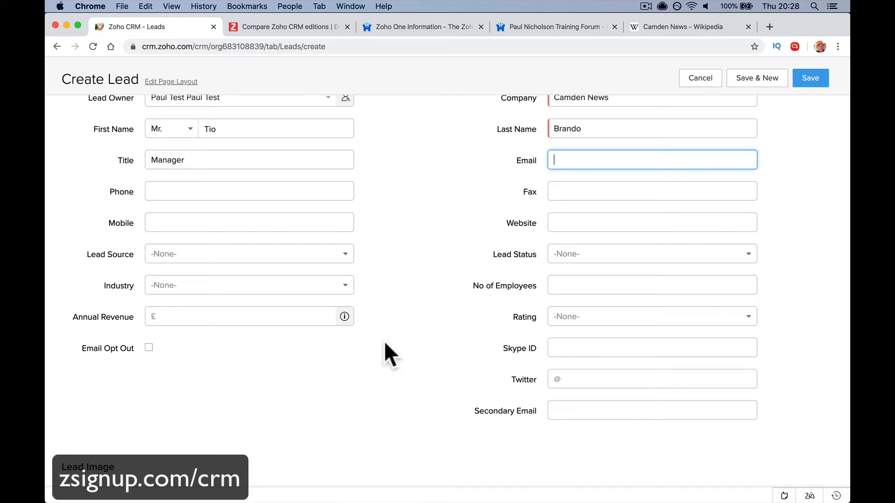
scroll(385, 344, down, 6)
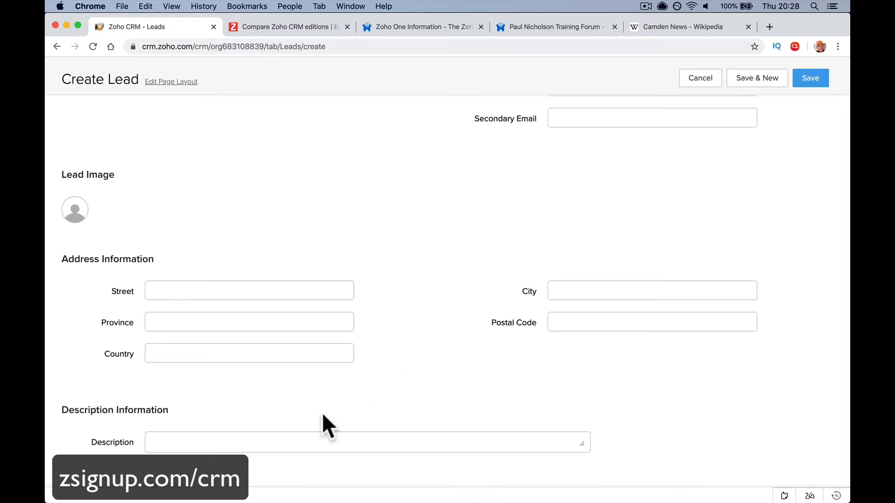
Write a description that the building maintenance manager mentioned card access, then save the lead
click(303, 438)
scroll(306, 436, down, 1)
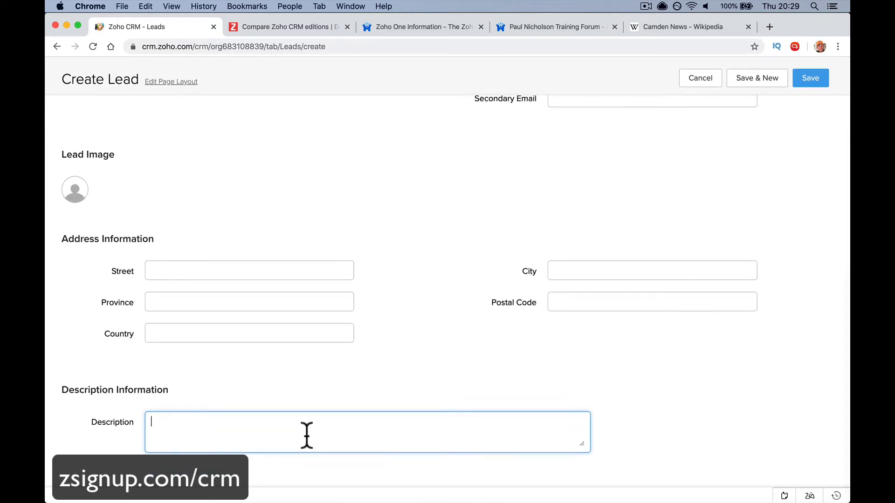
text(Dave the tech says buildin)
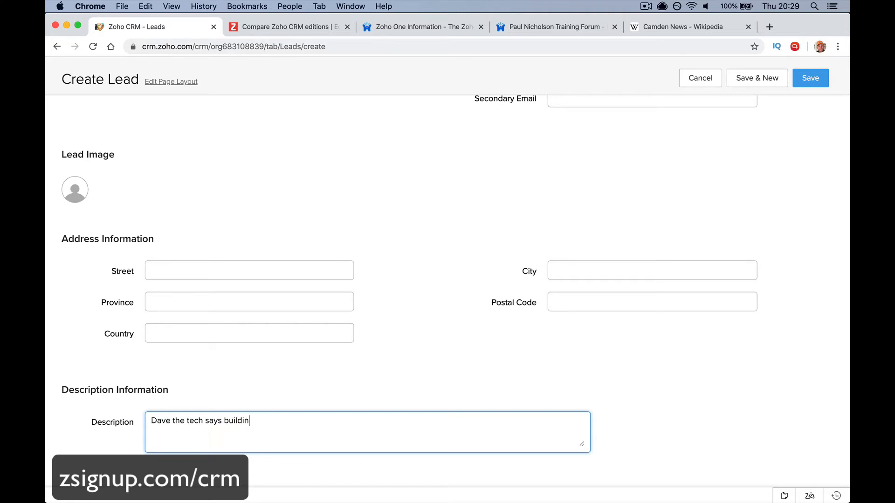
text(g maintenance manager me)
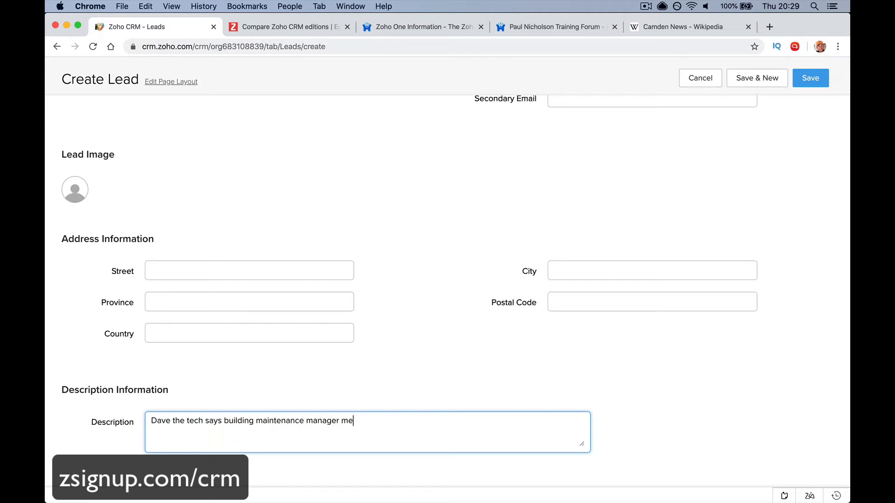
text(ntioned)
key(BackSpace)
text(ed card accr)
key(BackSpace)
text(ess.)
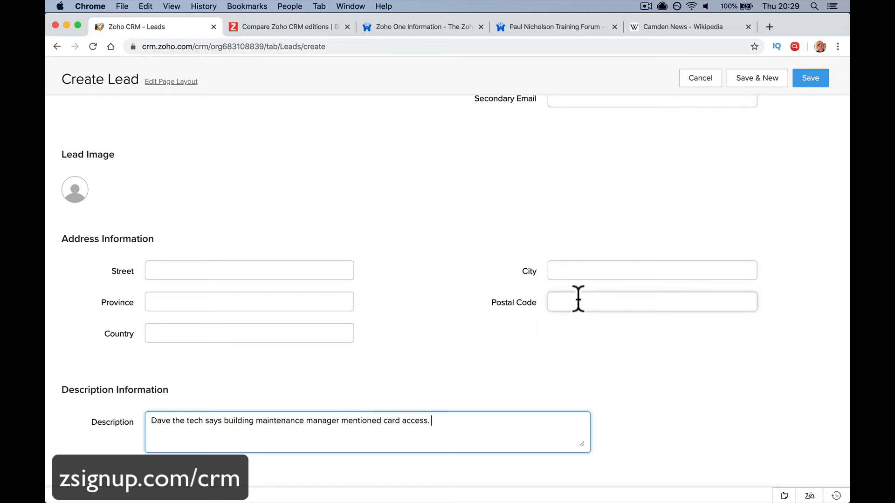
click(810, 78)
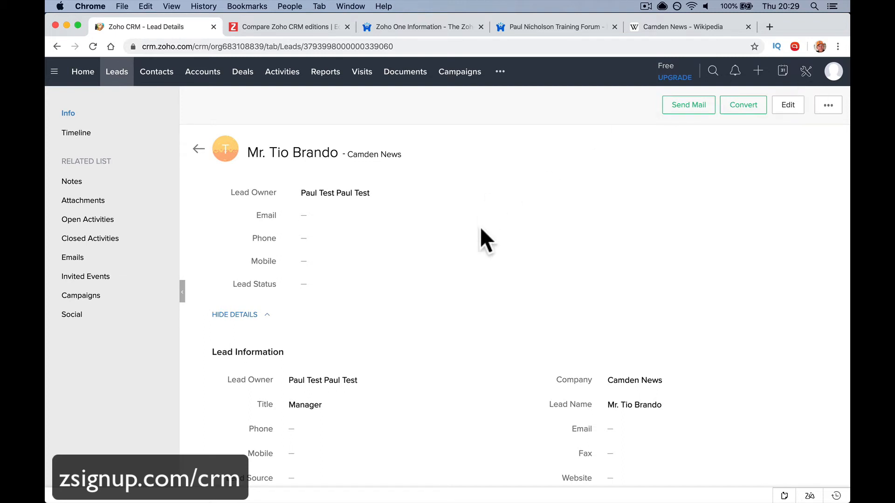
Scroll through the saved Camden News lead past its card-access description to the Notes section
scroll(493, 295, down, 3)
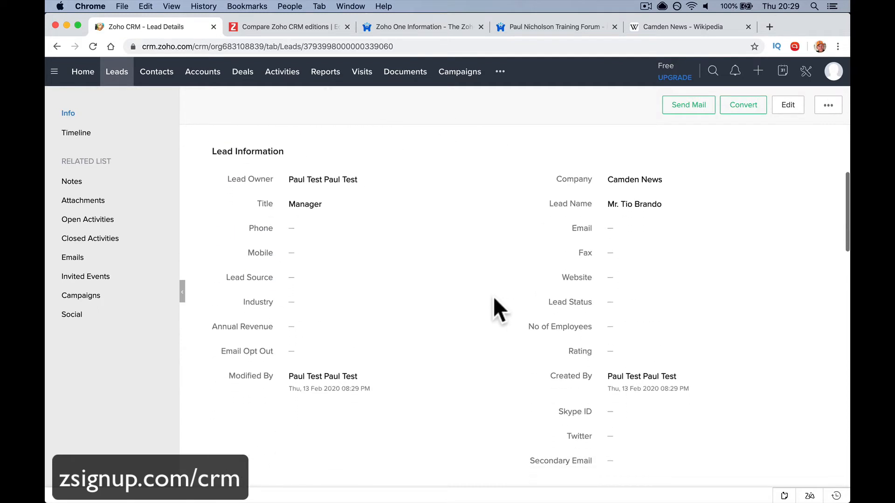
scroll(419, 376, down, 3)
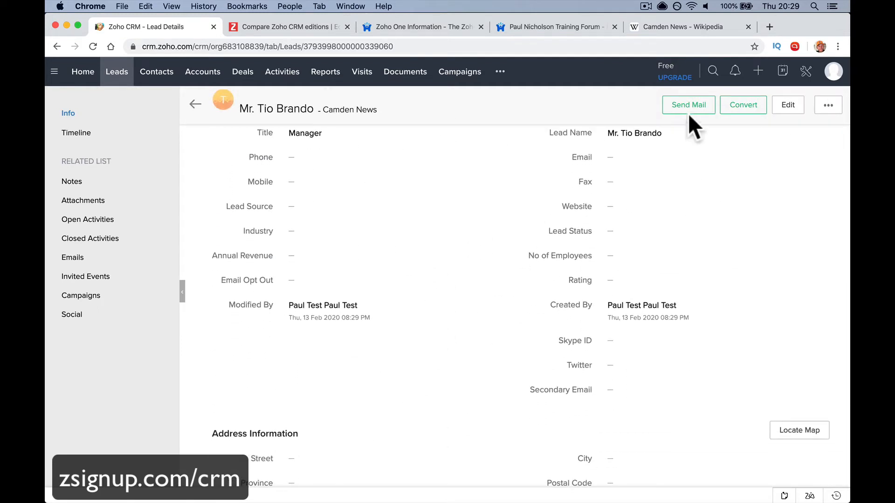
scroll(487, 308, down, 2)
scroll(487, 310, down, 2)
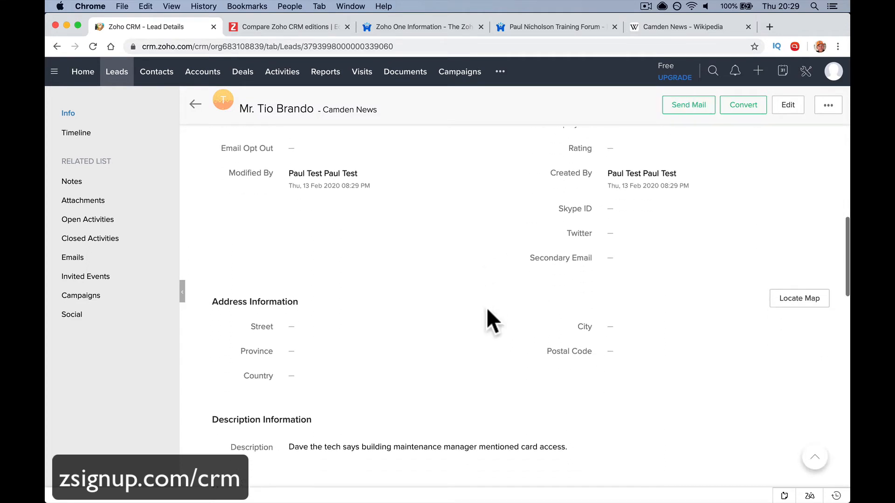
scroll(487, 310, down, 2)
scroll(487, 310, down, 10)
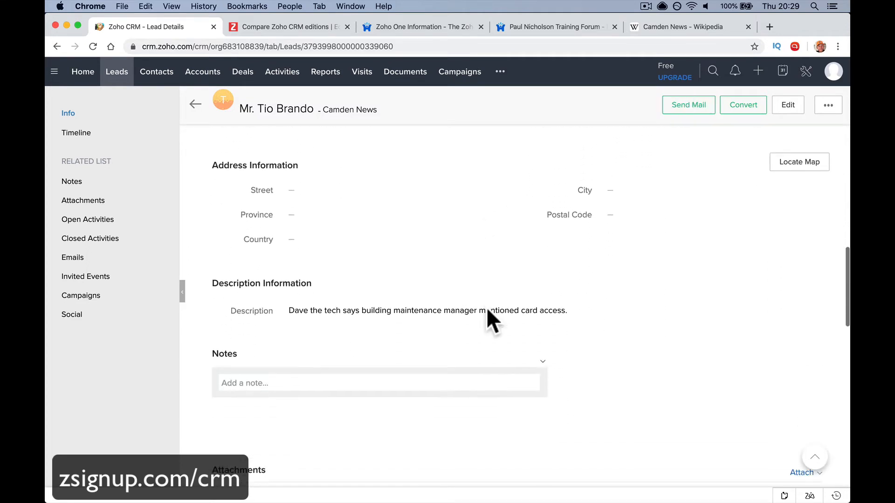
scroll(487, 310, down, 1)
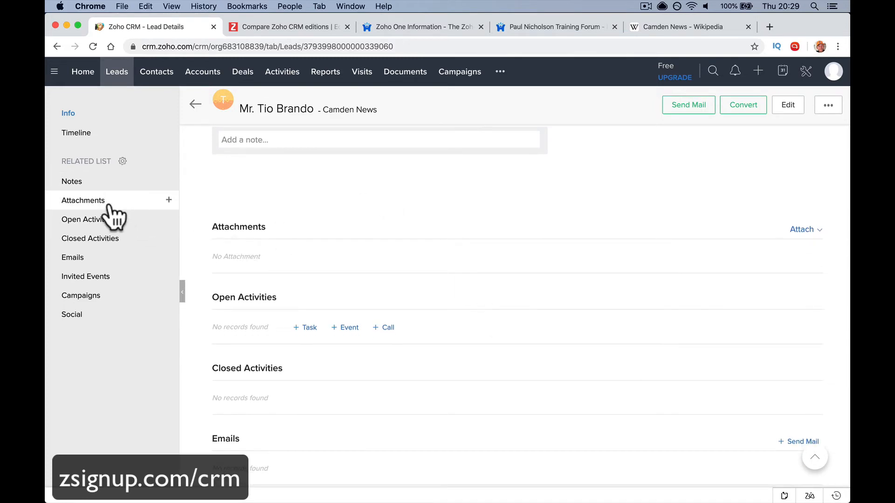
scroll(239, 177, up, 2)
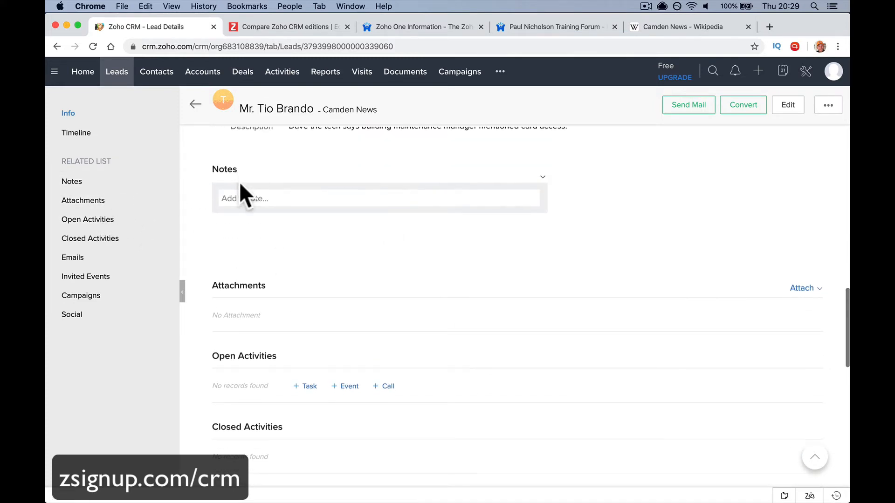
Save a note saying you've met the lead a few times, he's a cool guy who plays football
click(239, 198)
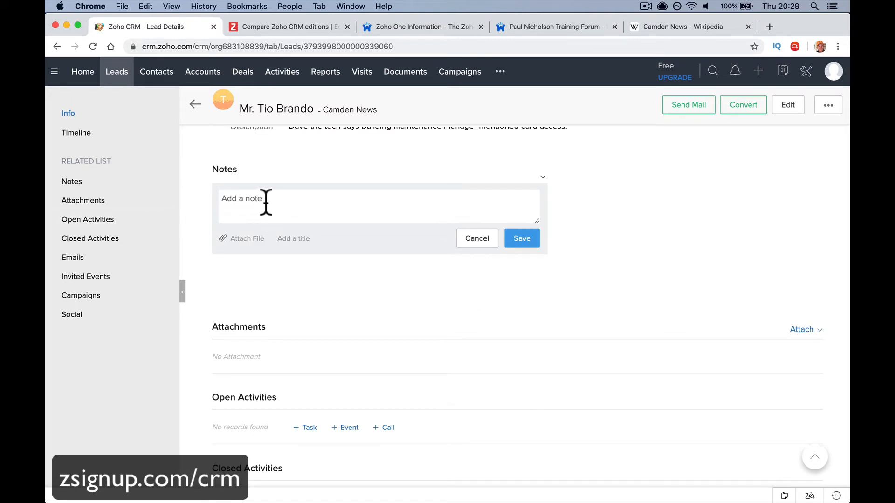
text(I've met Tioo a few times>)
key(BackSpace)
text(cool guy. Plays football/soccer.)
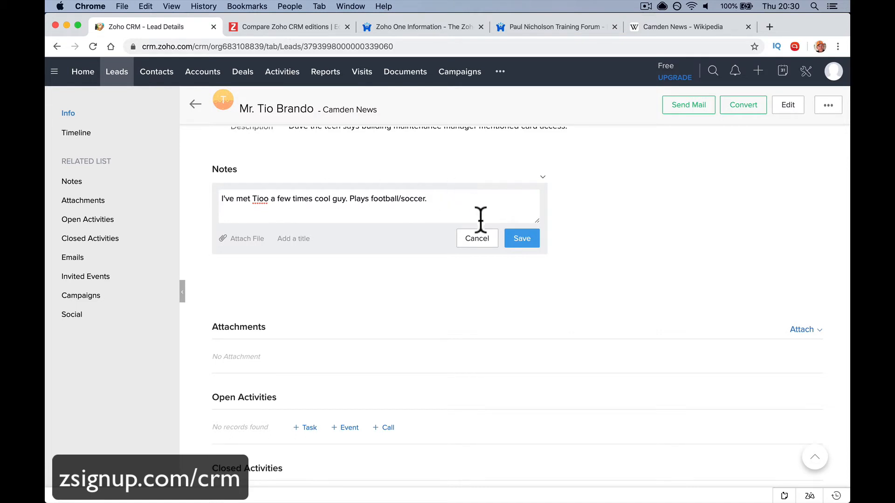
click(515, 242)
click(150, 202)
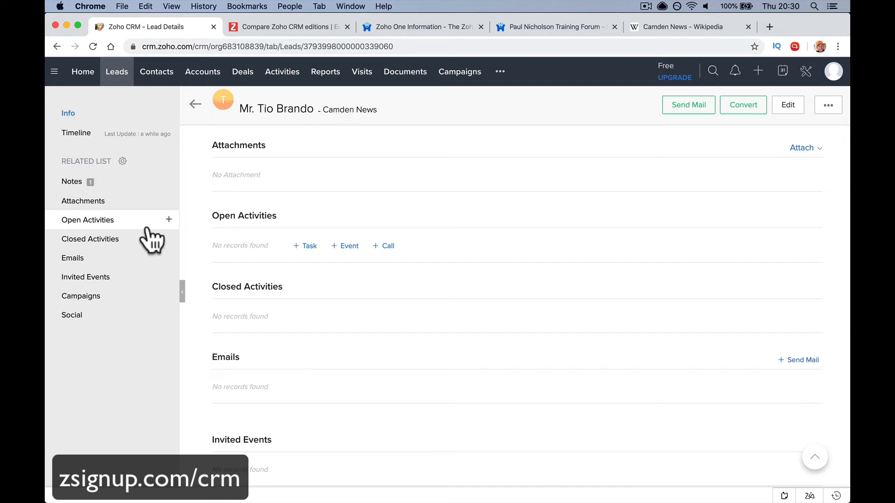
Create a call for the lead with Call Purpose set to Prospecting
click(169, 220)
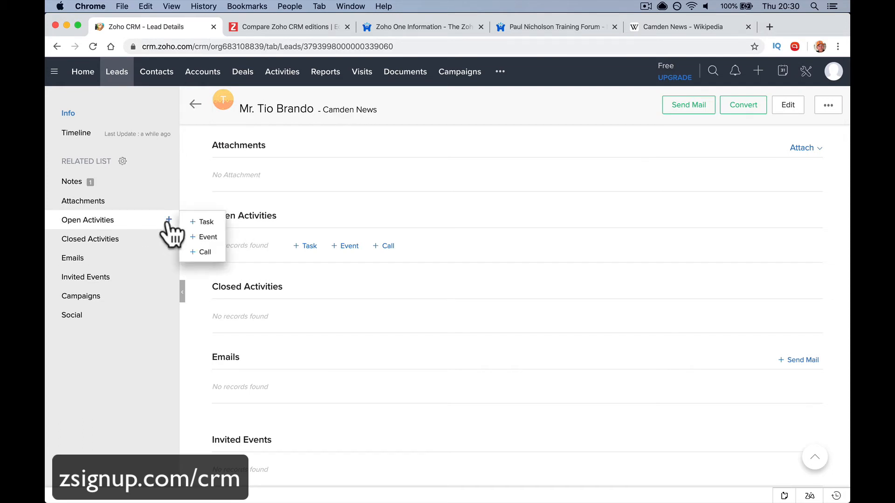
click(207, 252)
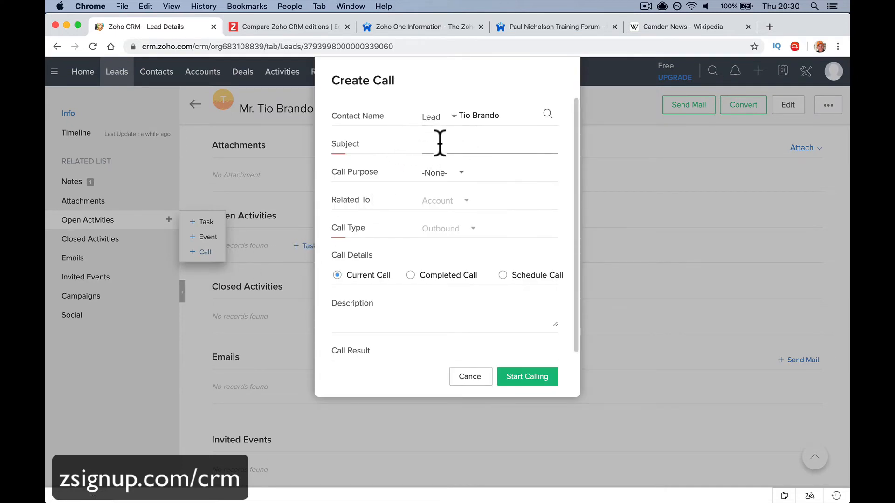
click(460, 173)
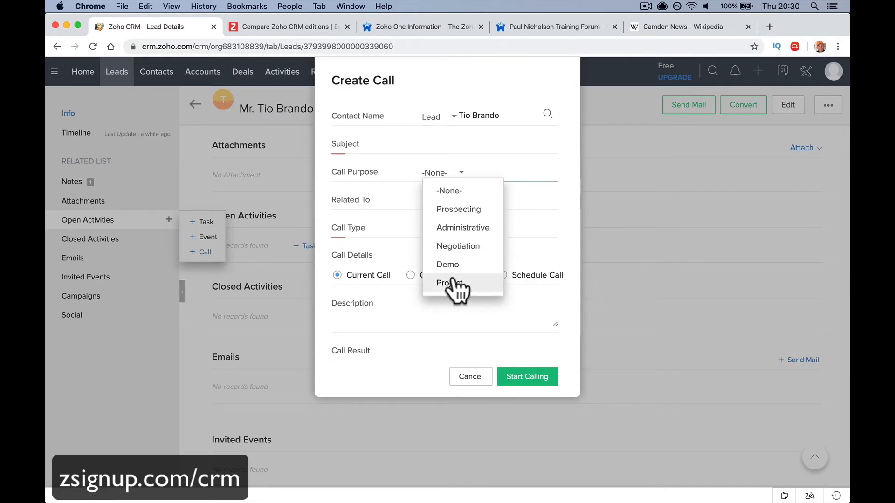
click(461, 209)
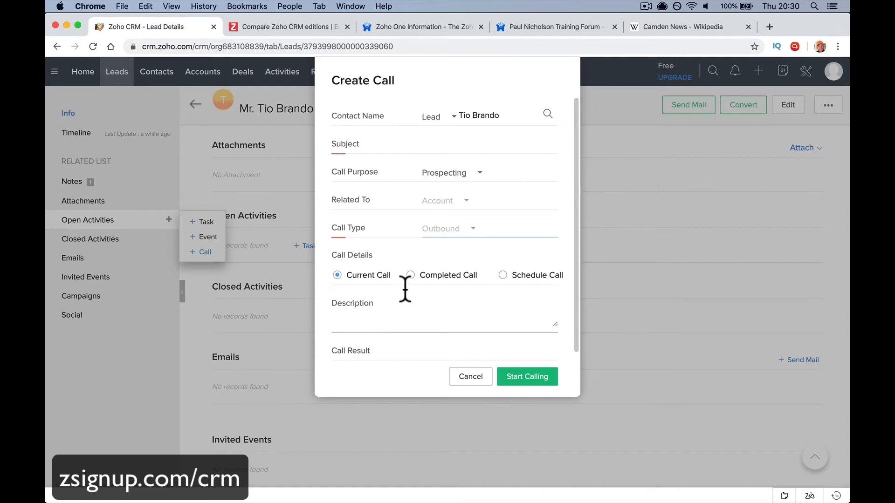
Make it a completed 30-minute call described as interested with a follow-up, and try saving
click(502, 278)
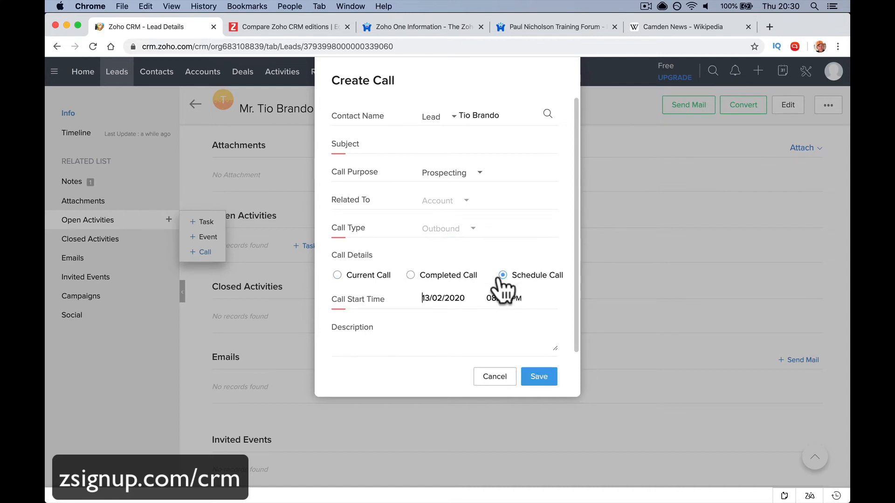
click(411, 275)
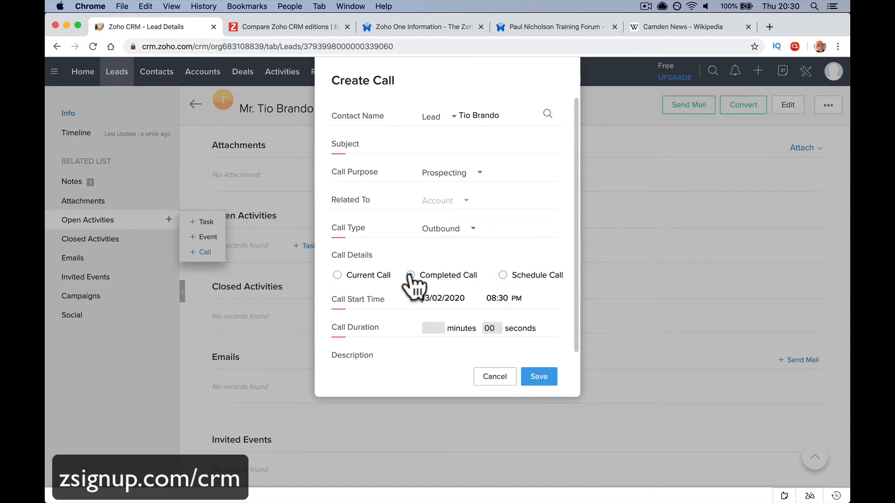
click(337, 276)
click(352, 318)
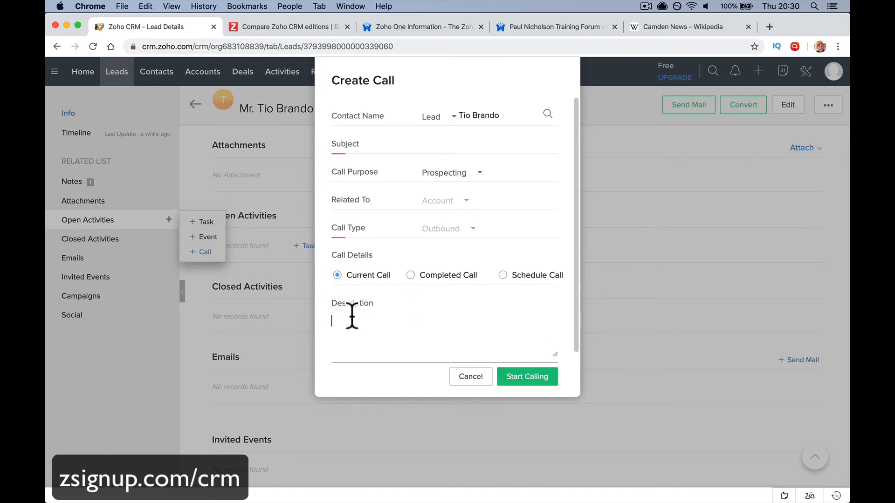
click(454, 289)
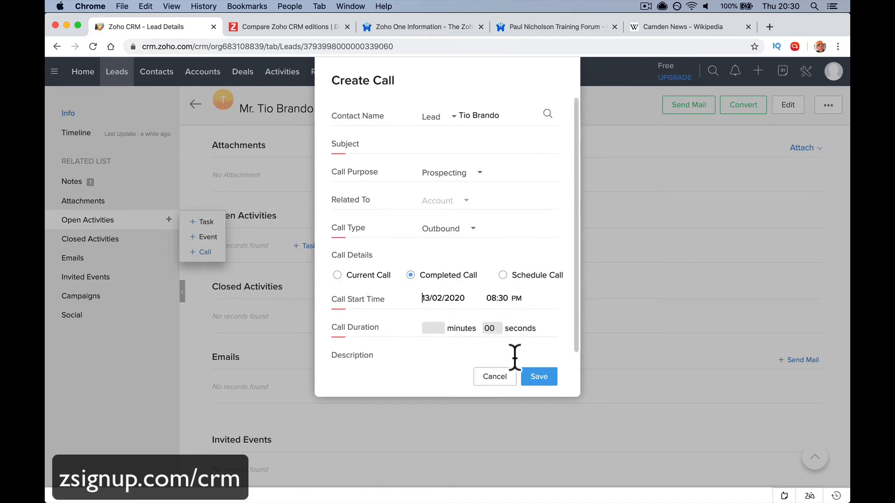
click(434, 329)
text(30)
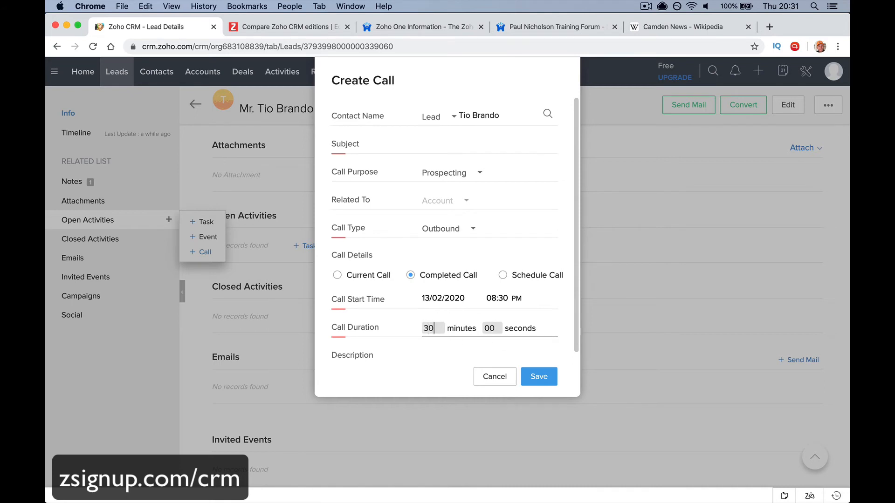
click(536, 344)
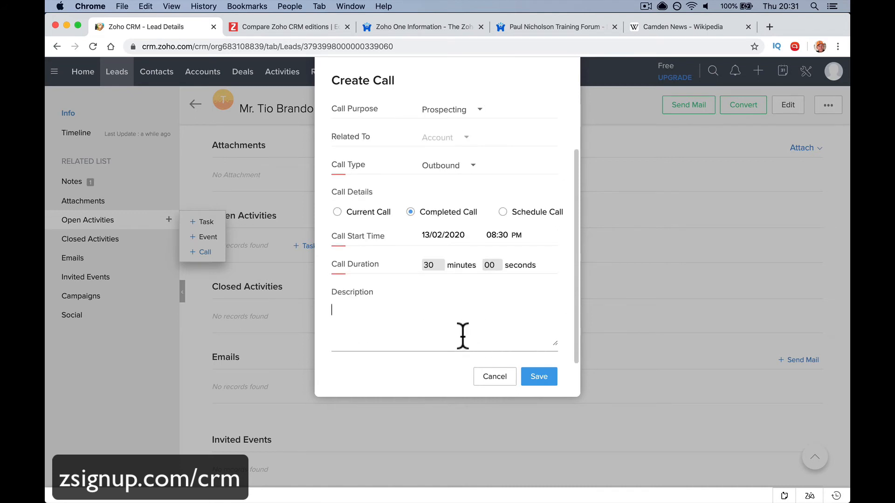
text(Inr)
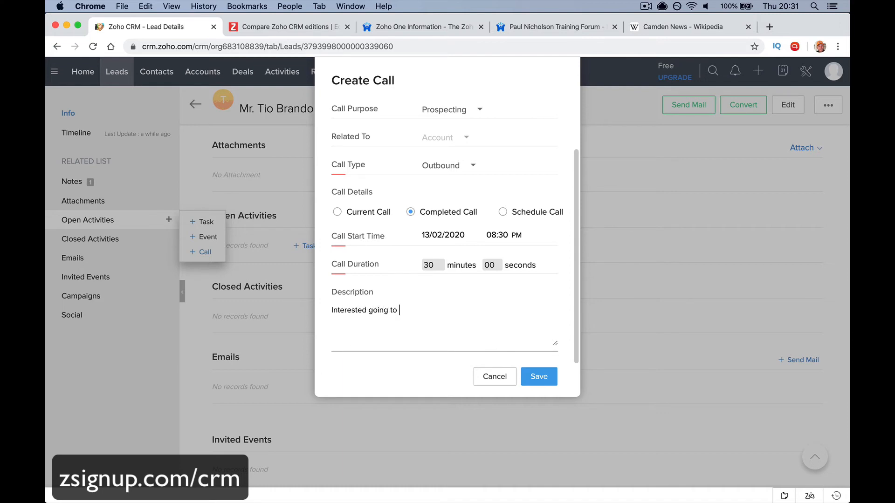
click(542, 379)
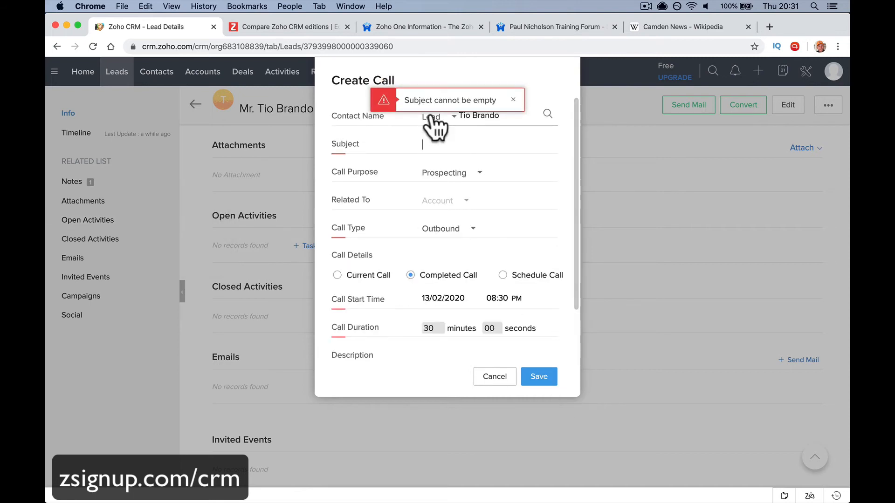
Give the call the subject 'Call about Card Access' and save it
click(437, 143)
text(Call about C)
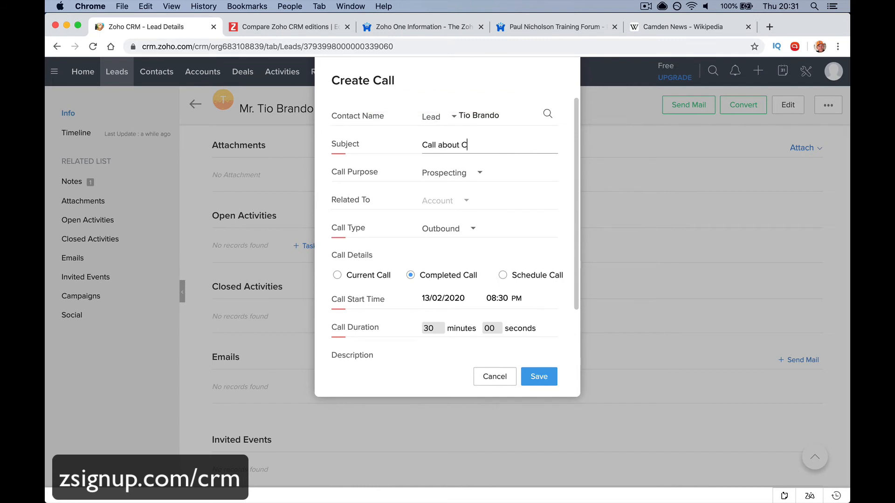
text(ard Access)
click(537, 378)
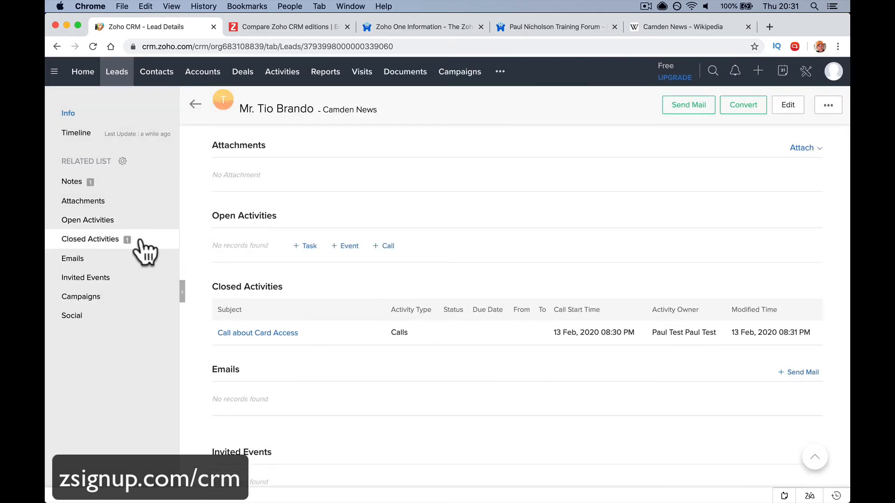
Create a task to find the lead's number, due 20 February 2020
click(169, 219)
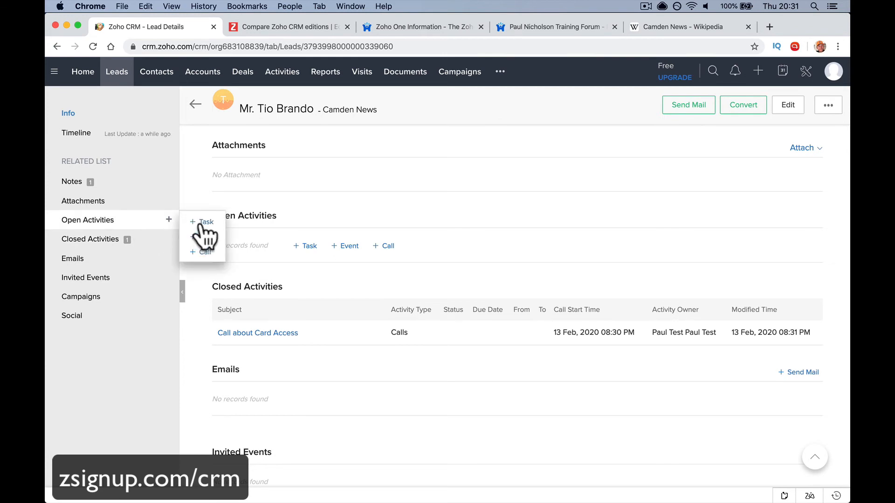
click(201, 223)
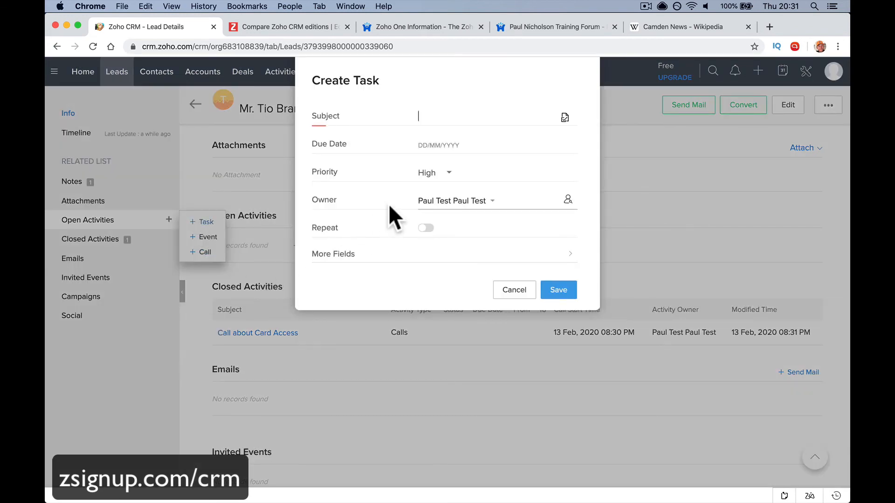
text(Find Tio's Number)
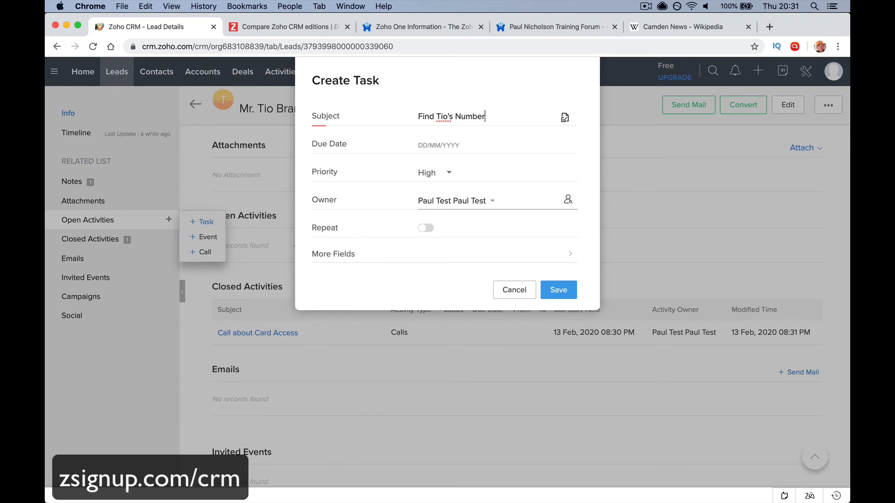
click(443, 146)
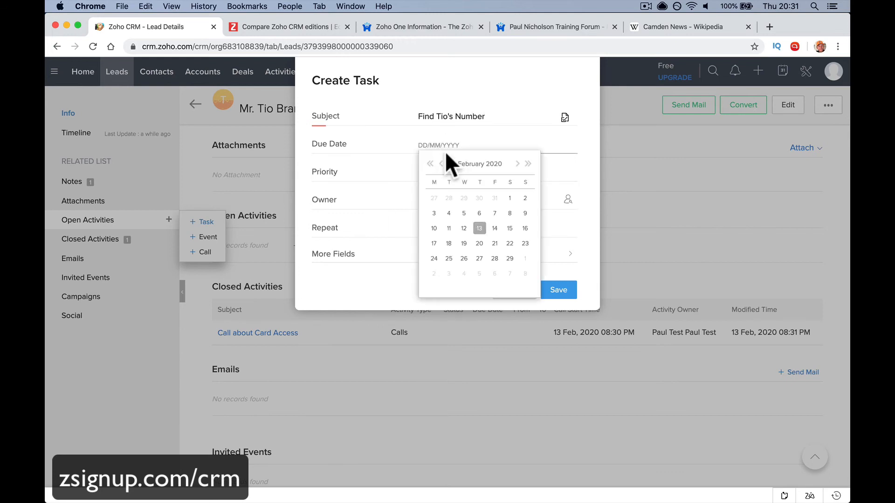
click(480, 243)
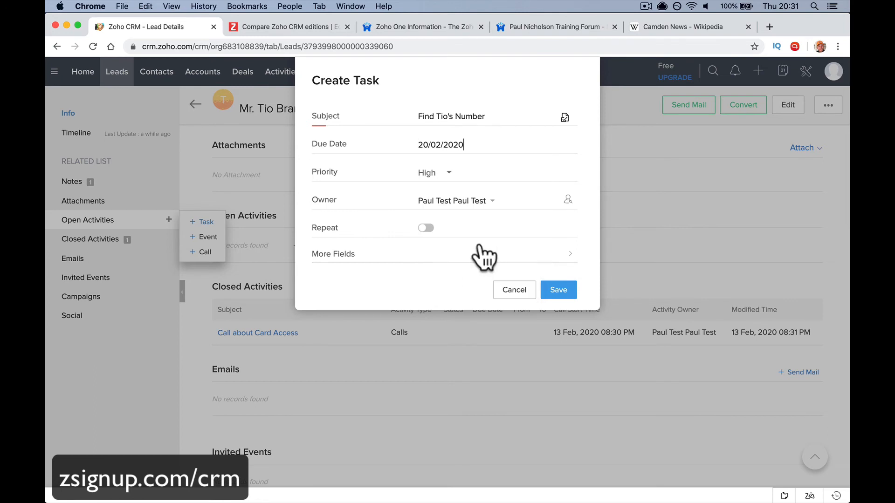
Set the task priority to Normal and save the task
click(450, 177)
click(450, 229)
click(452, 175)
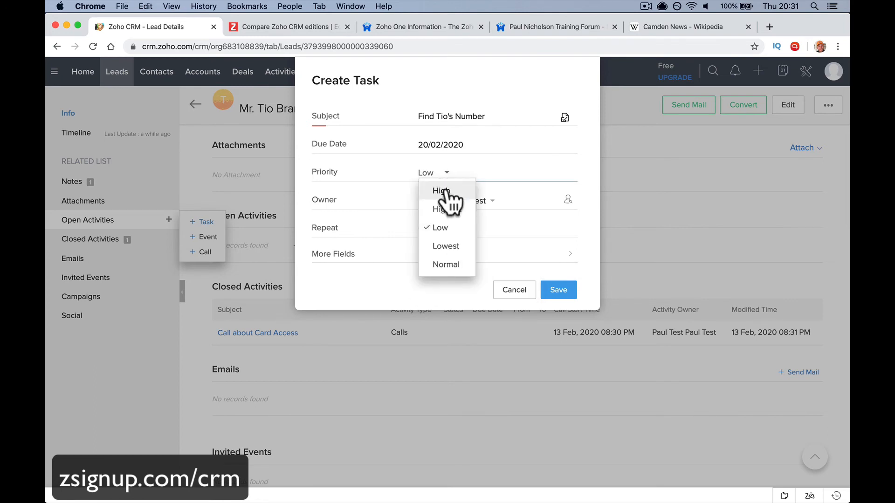
click(446, 208)
click(444, 174)
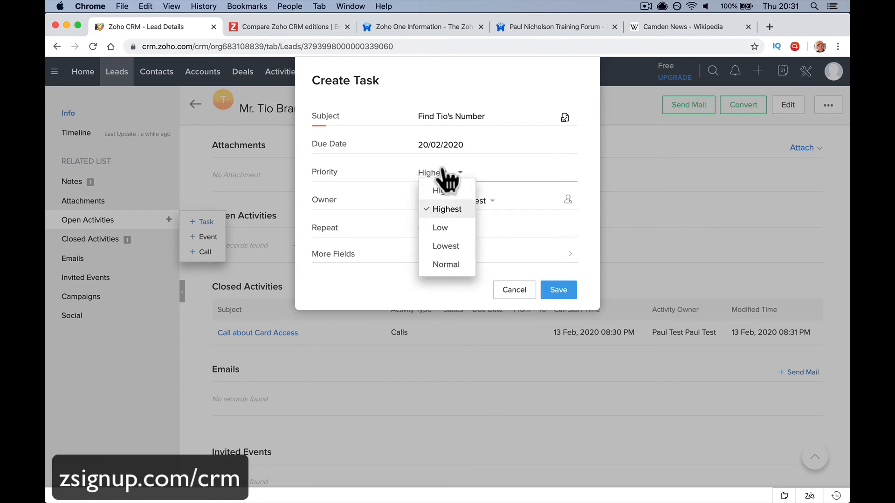
click(450, 260)
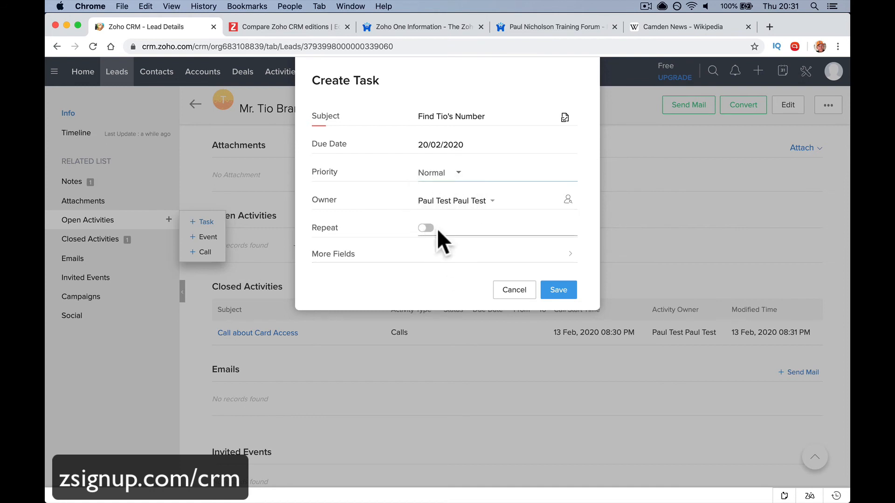
click(444, 261)
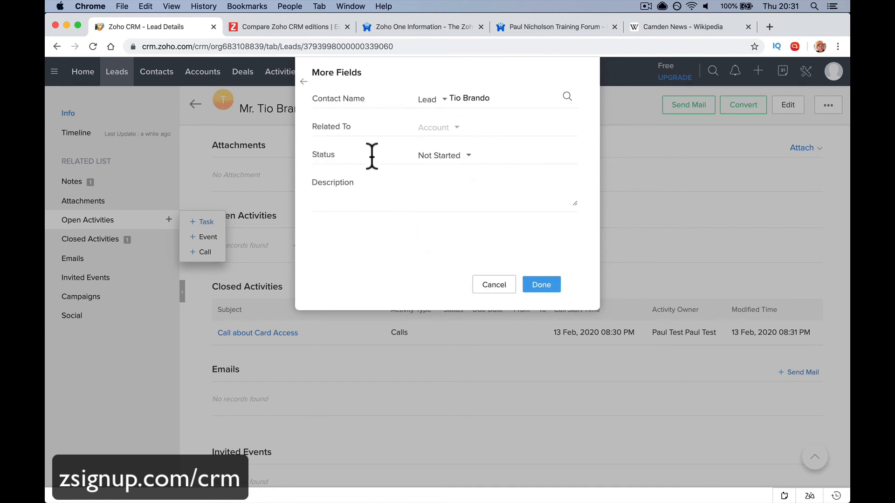
click(302, 77)
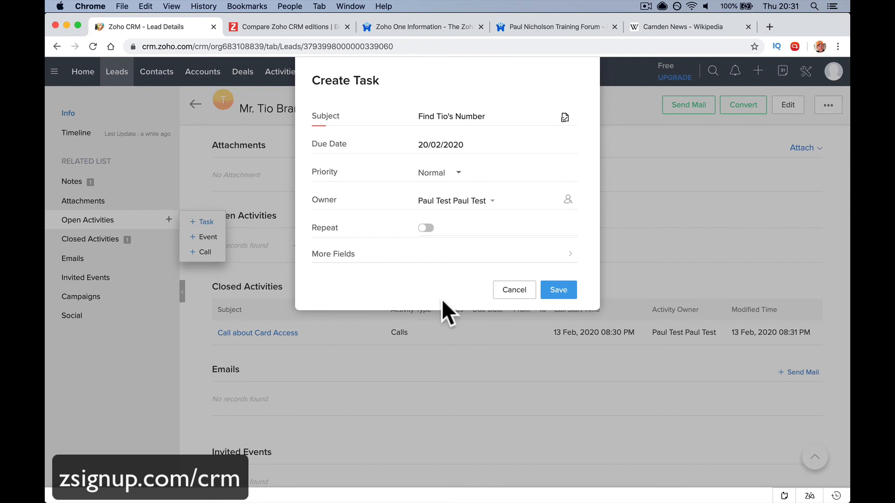
click(557, 290)
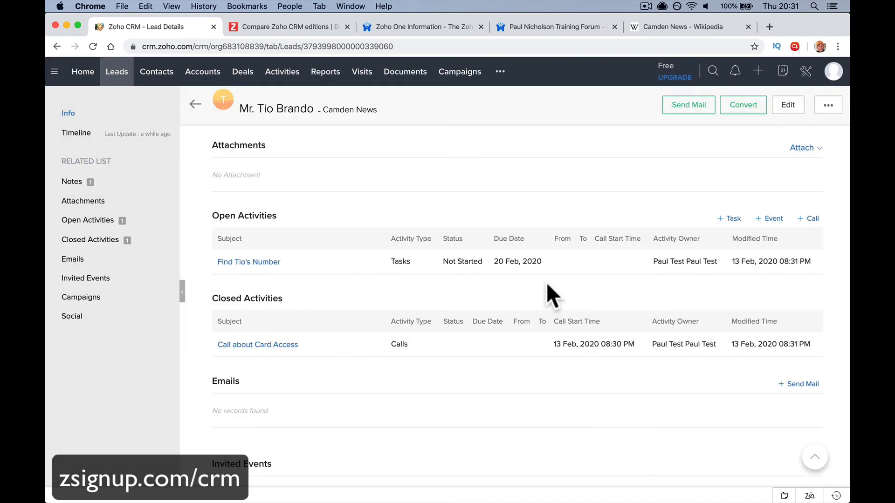
Open the new task, then return to the Camden News lead's record from the Leads list
click(267, 262)
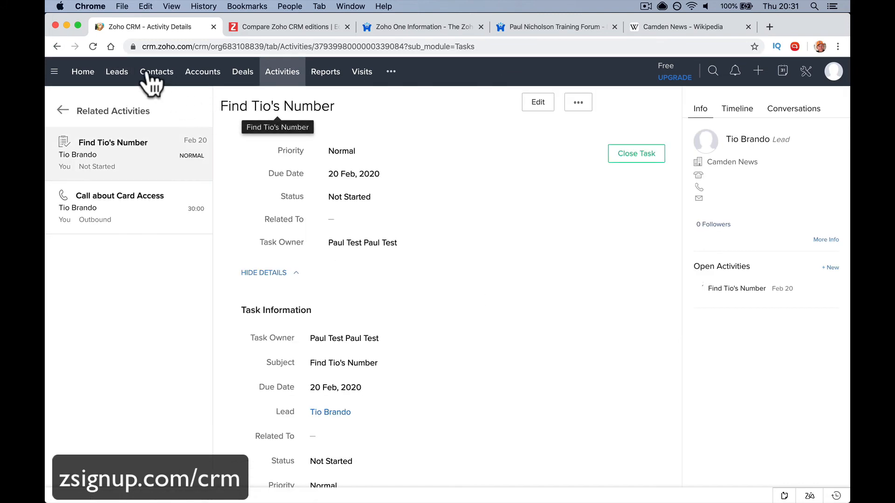
click(116, 75)
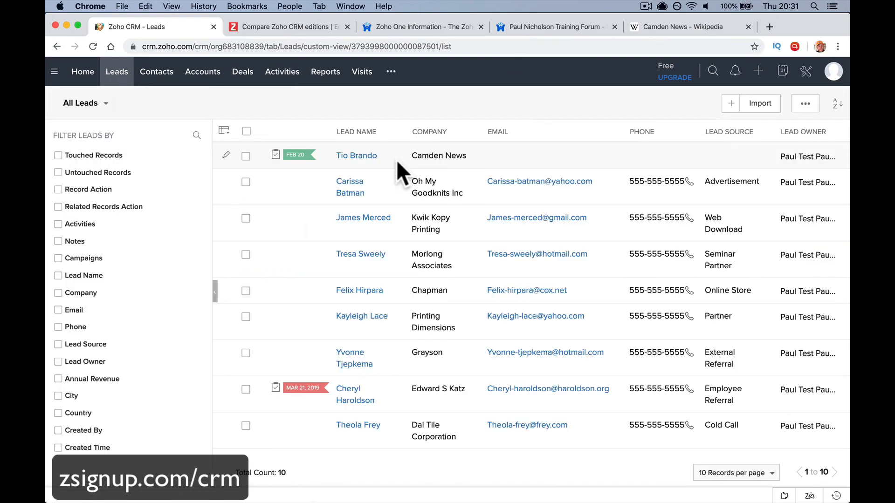
click(363, 157)
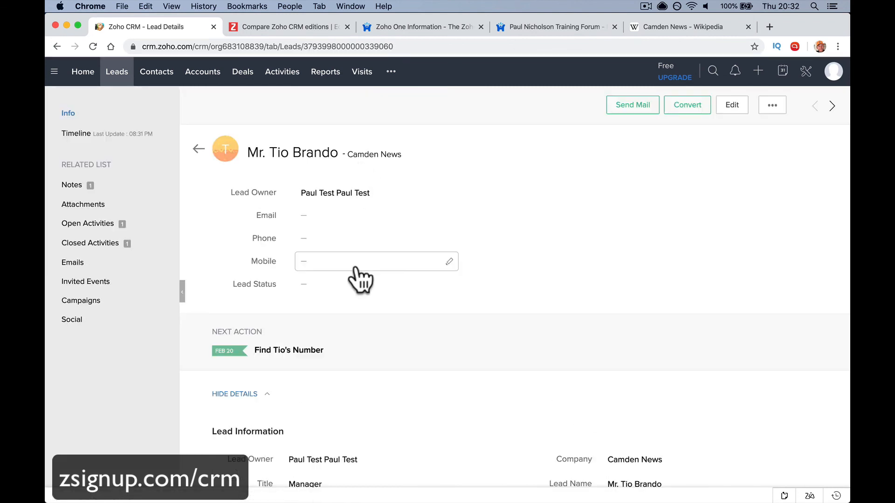
Enter the lead's mobile number in the Mobile field and save it
click(449, 262)
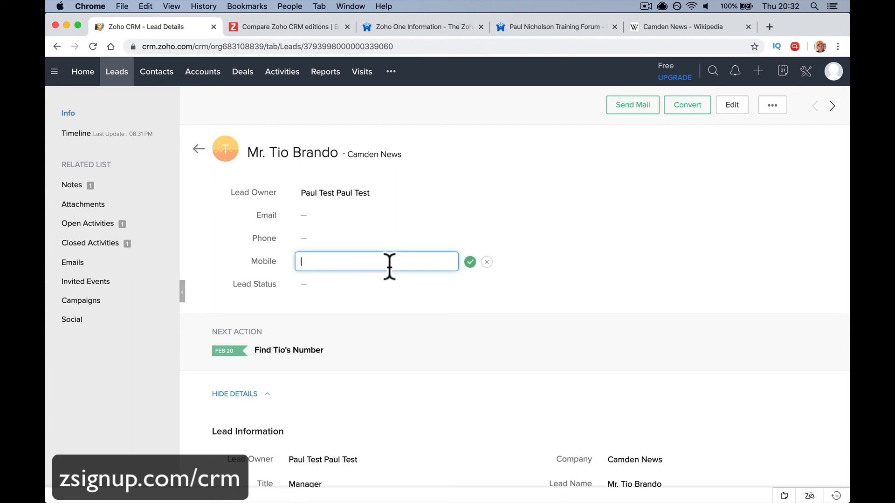
click(470, 262)
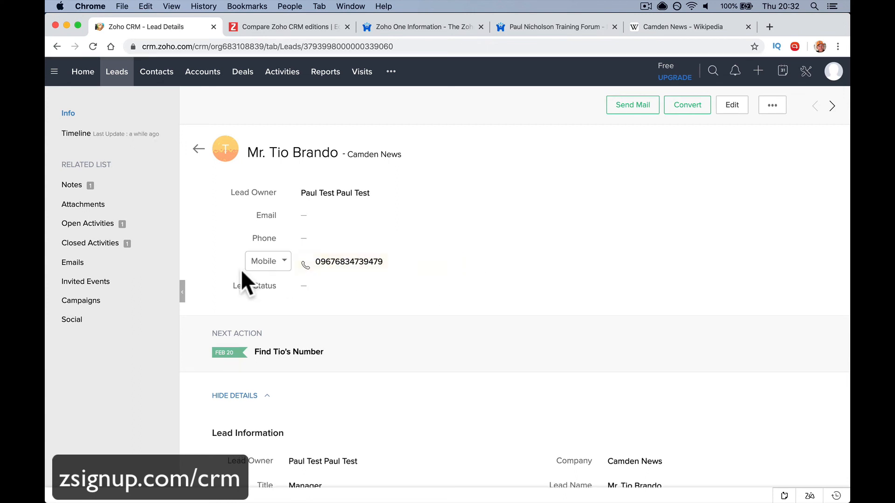
click(150, 224)
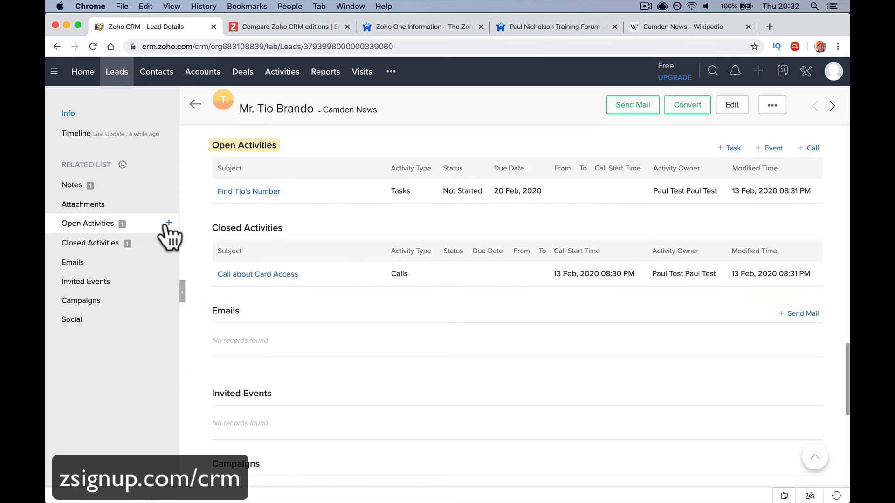
Close the find-number task as Completed and reopen the Camden News lead from it
click(273, 192)
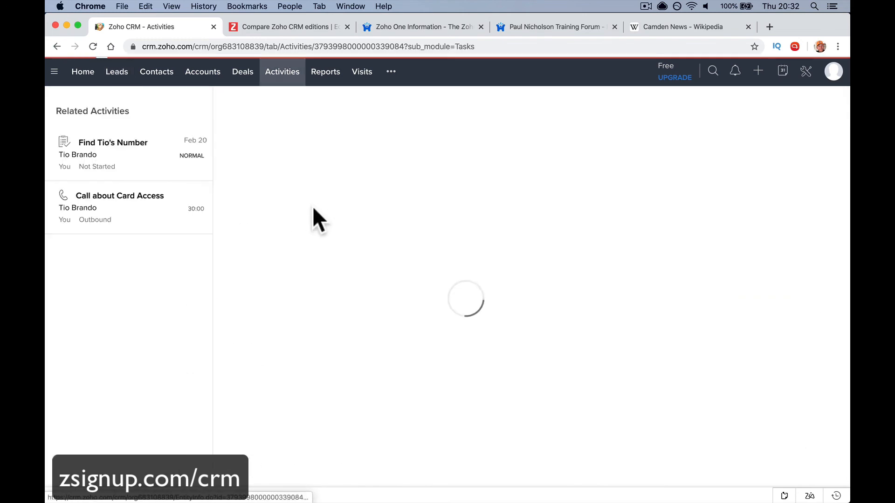
click(616, 158)
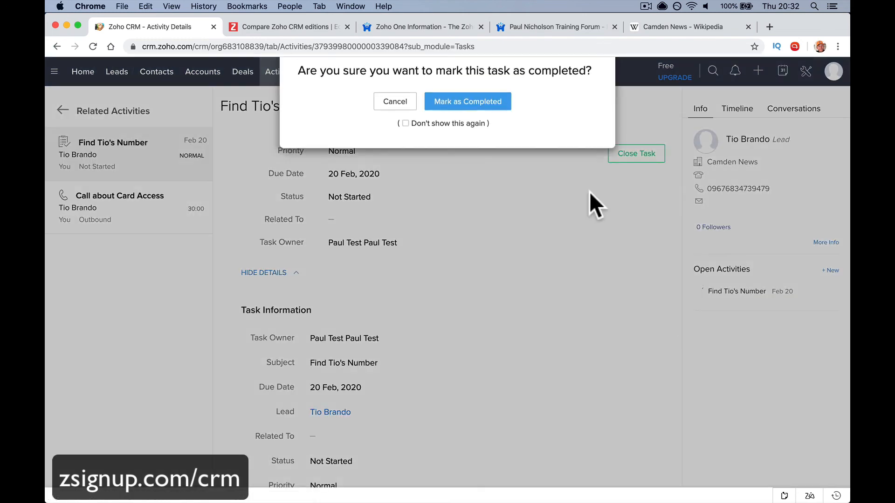
click(472, 119)
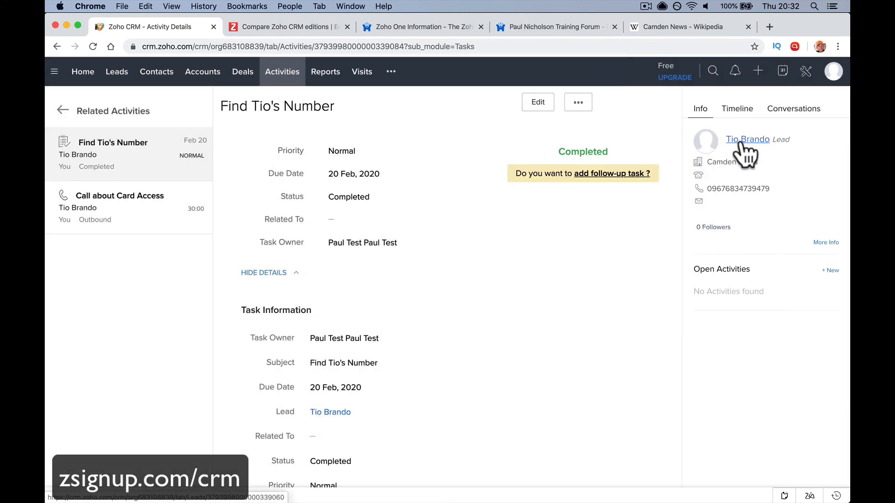
click(743, 139)
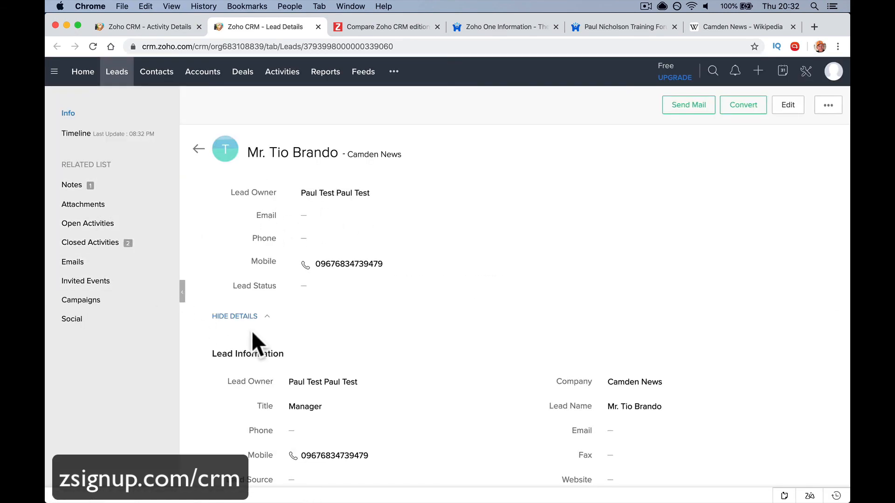
scroll(261, 345, down, 3)
scroll(265, 341, down, 15)
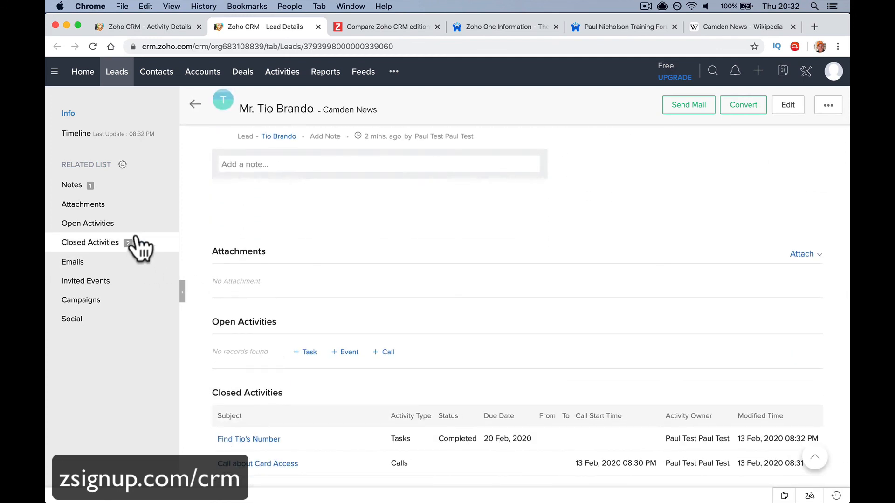
click(113, 187)
scroll(303, 238, up, 15)
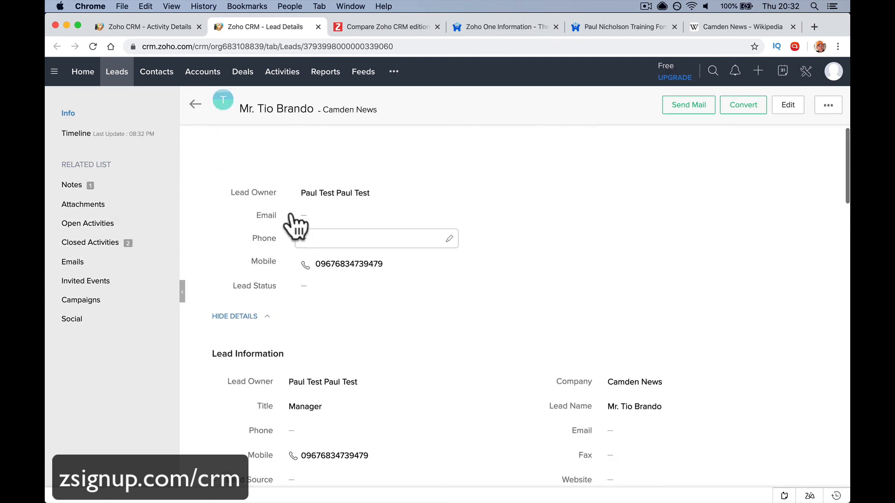
click(119, 72)
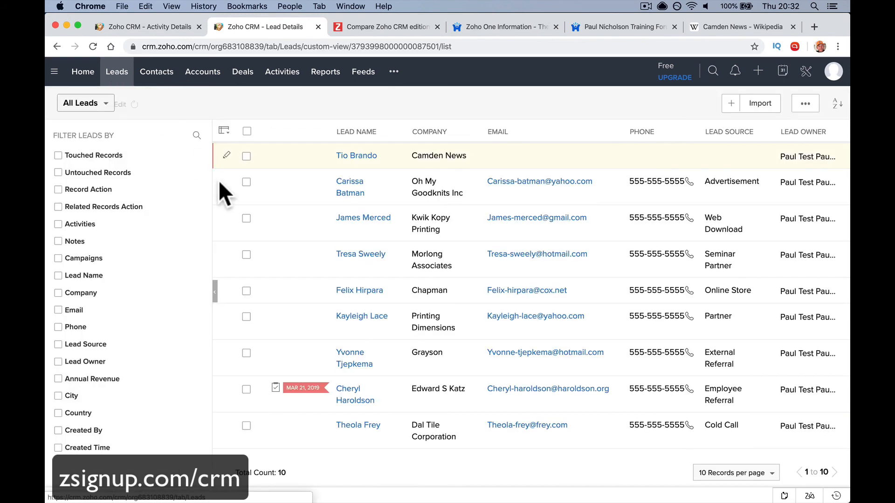
click(358, 156)
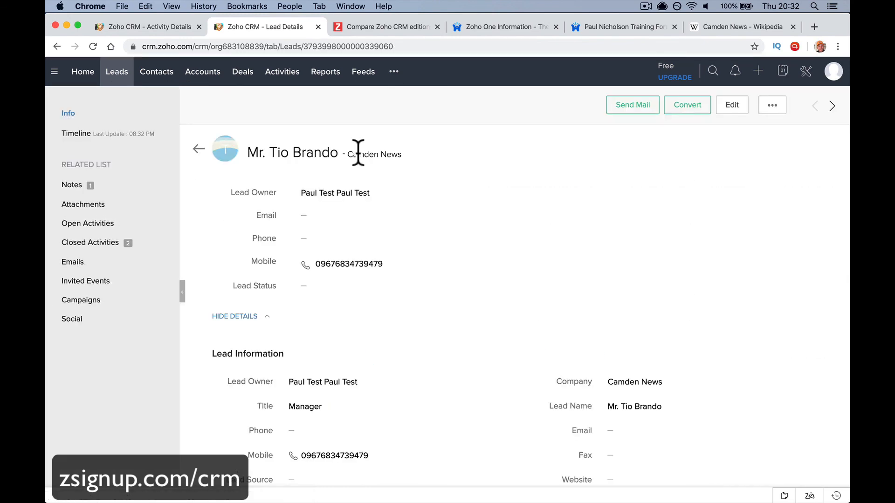